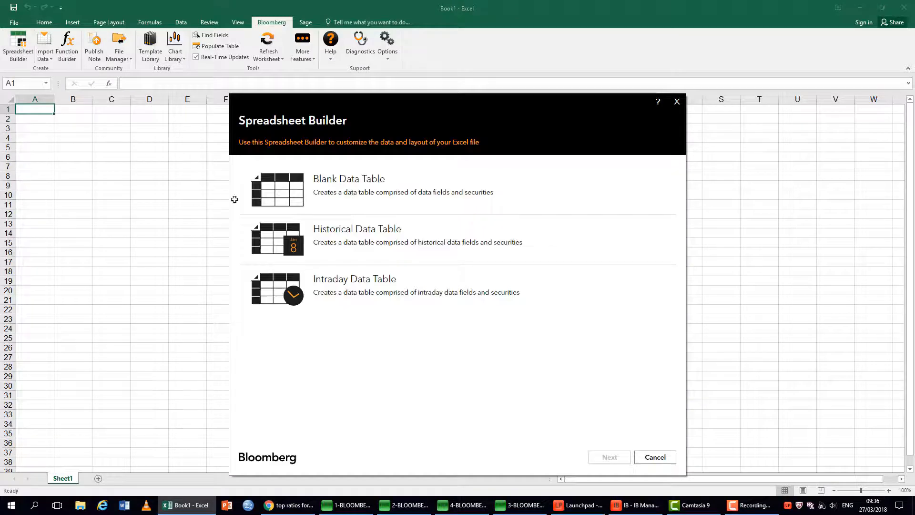
Start a Historical Data Table and add Facebook Inc Class A (FB US Equity) as the first security.
click(438, 234)
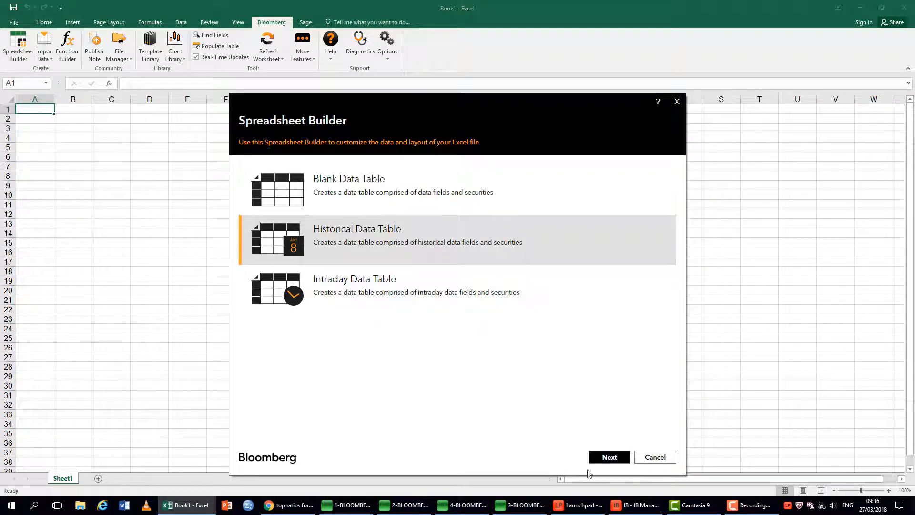
click(603, 458)
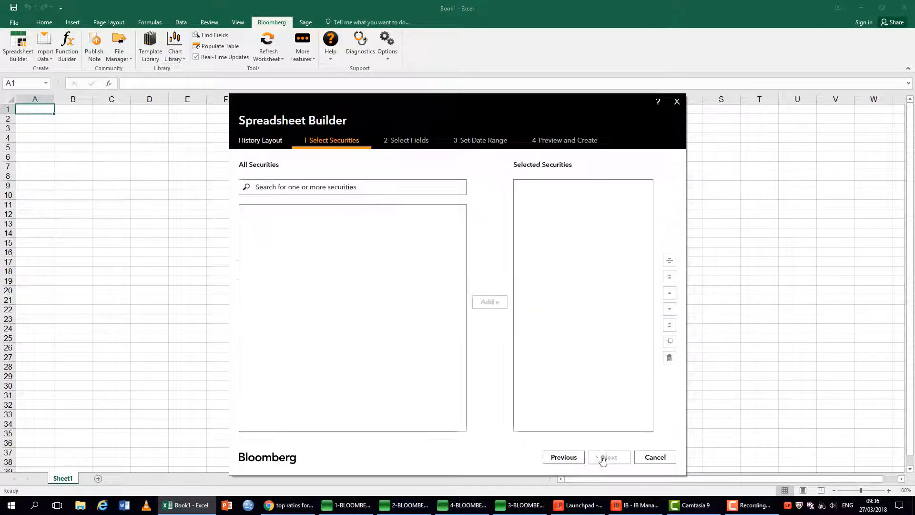
click(354, 189)
text(face)
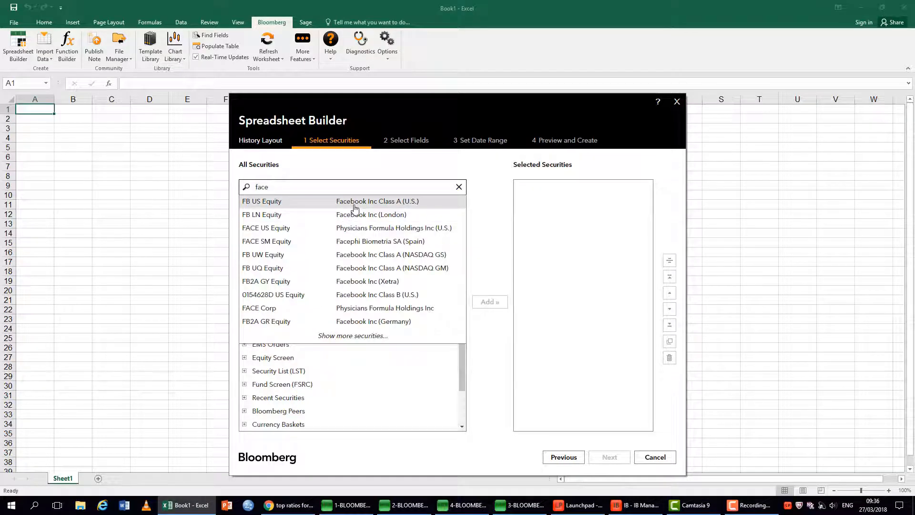
click(354, 208)
Add SNAP US Equity, NFLX US Equity and TWTR US Equity to the selected securities and proceed to the field selection.
text(snap)
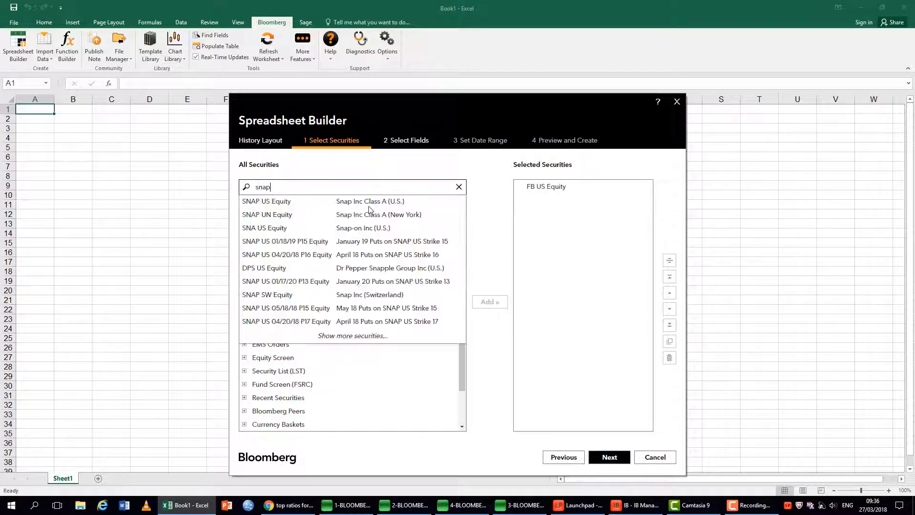
click(371, 205)
text(ne)
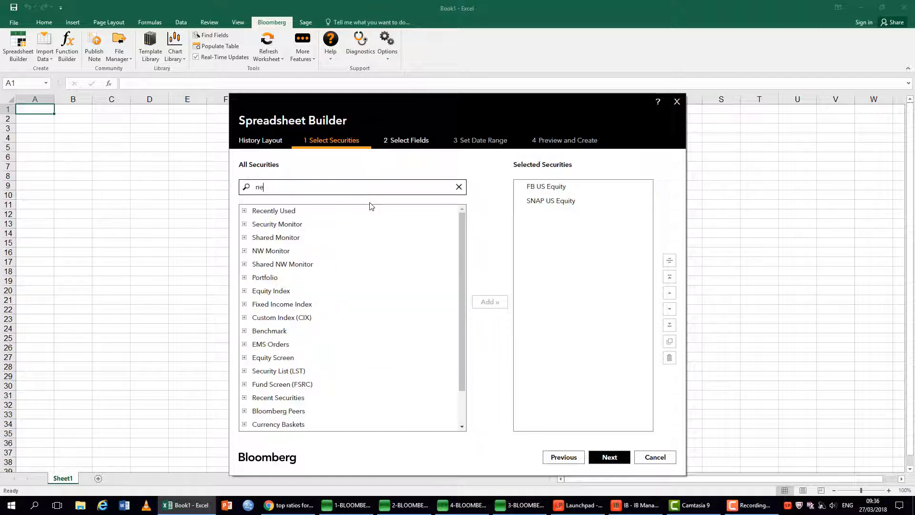
text(tf)
click(366, 200)
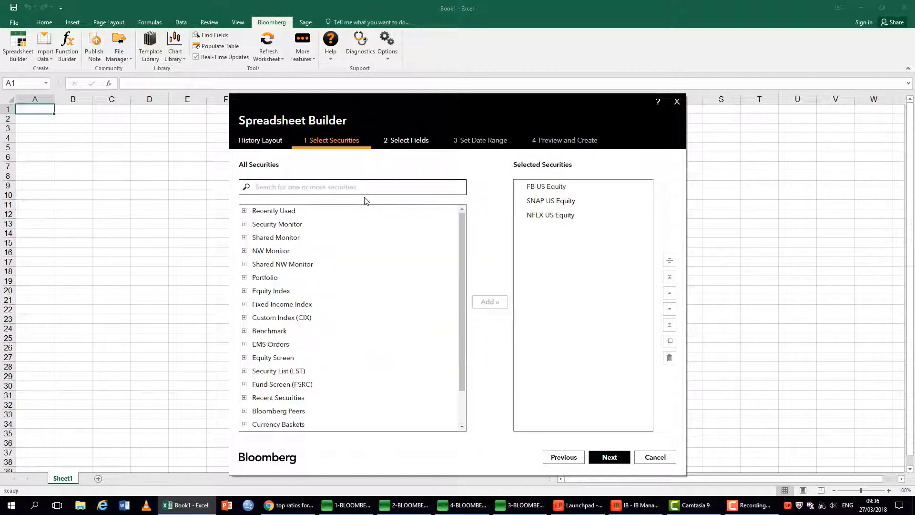
text(twitt)
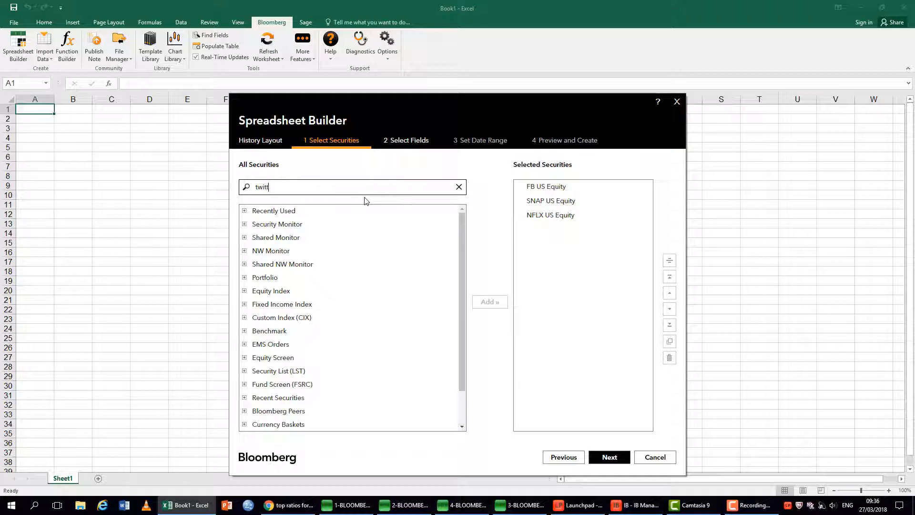
click(371, 205)
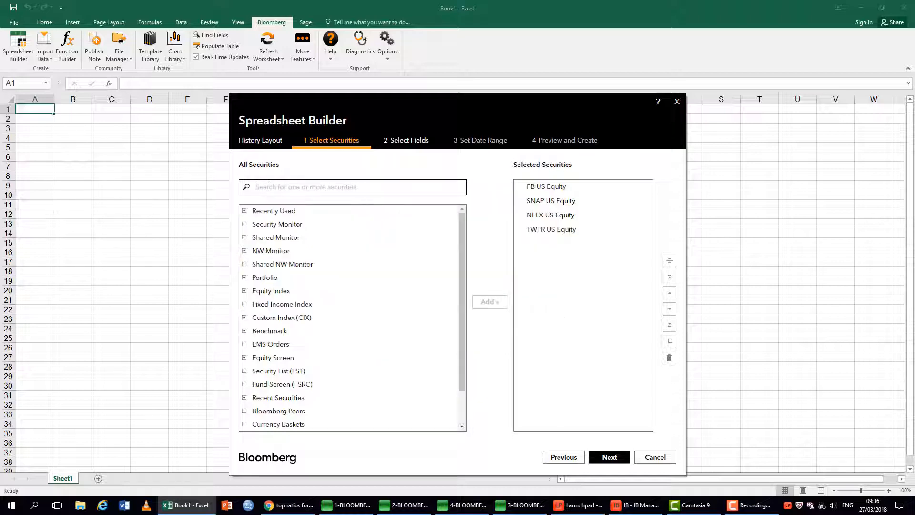
click(610, 459)
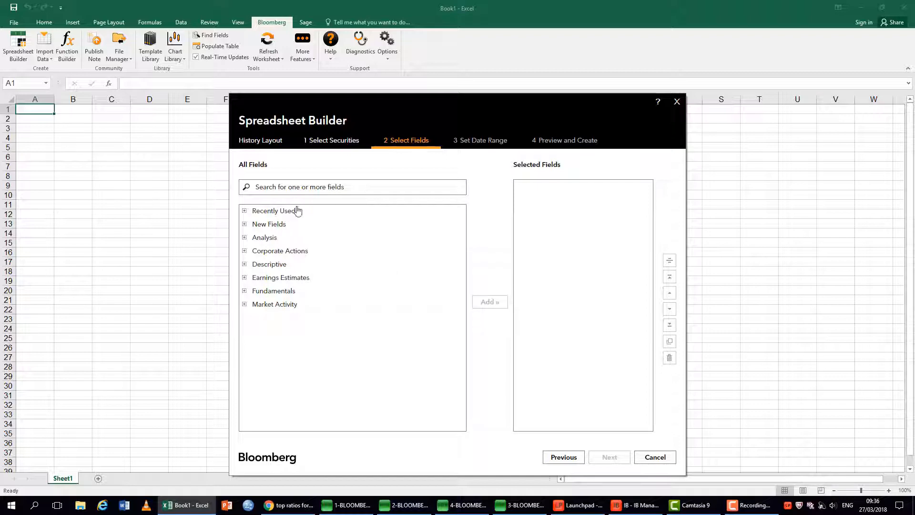
Add the Last Price and Current Market Cap fields to the selected fields.
click(325, 189)
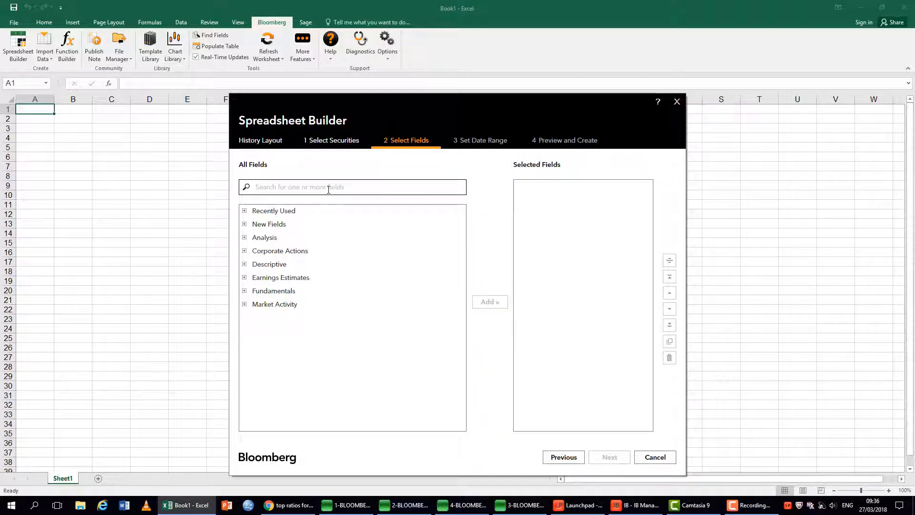
text(Last)
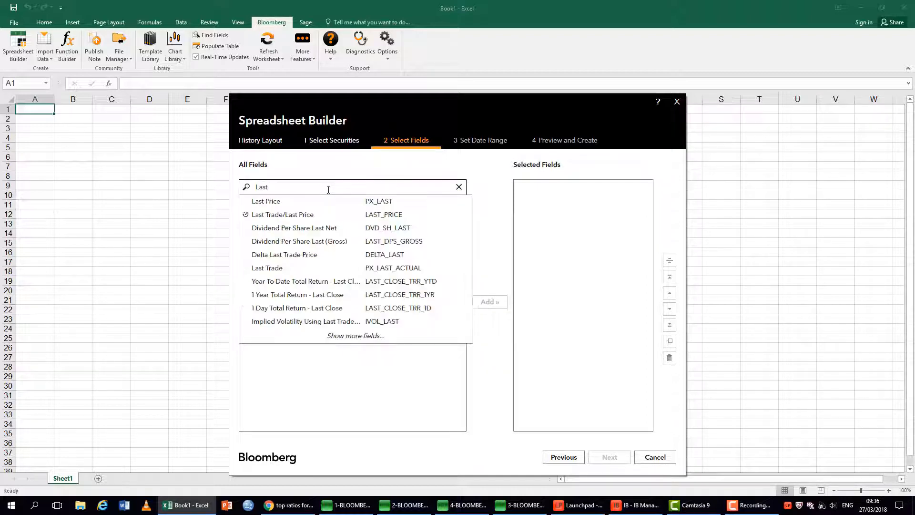
click(301, 201)
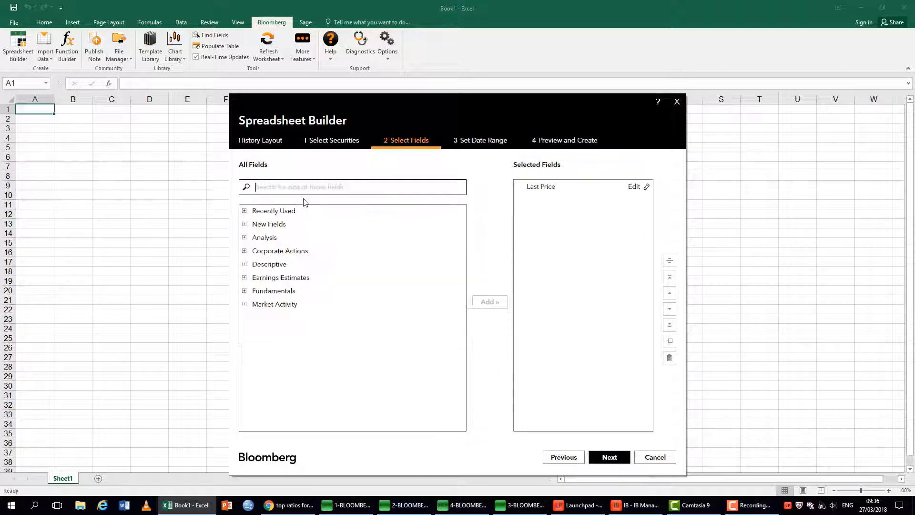
click(281, 211)
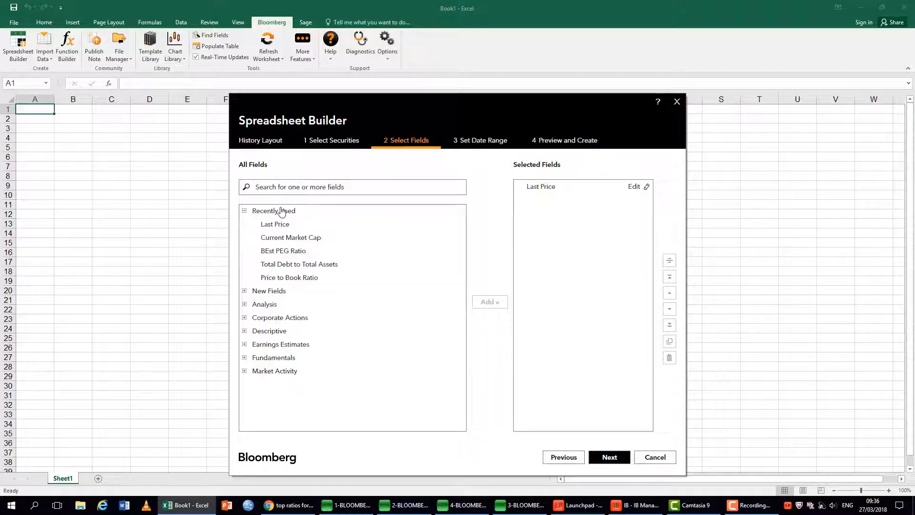
click(304, 239)
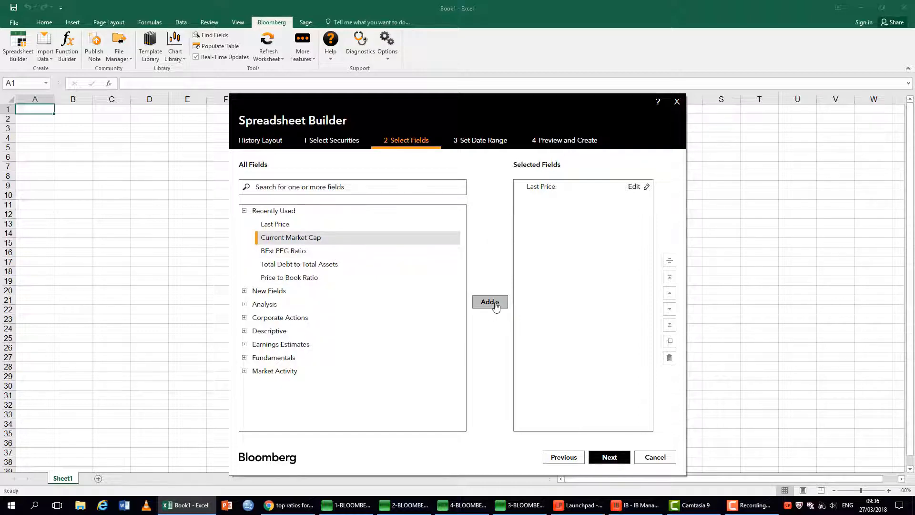
click(491, 303)
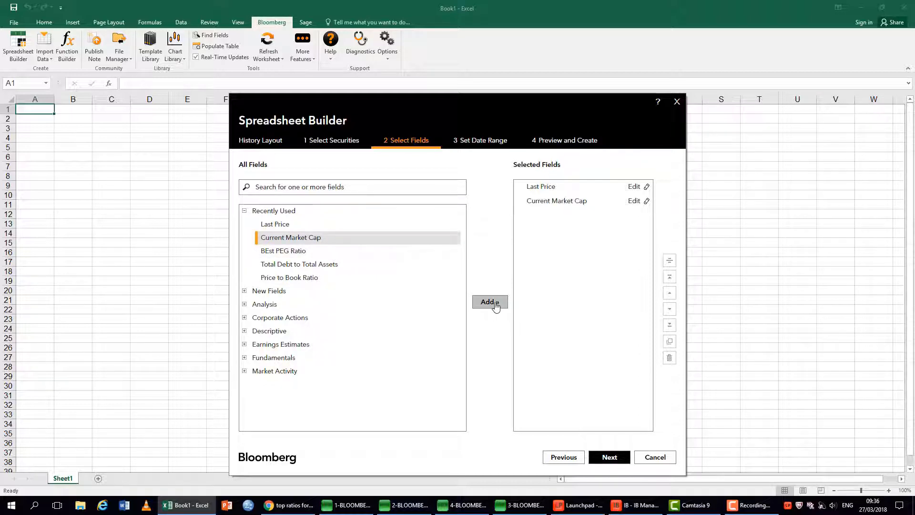
Add the Price Earnings Ratio (P/E) field and proceed to the date range settings.
click(345, 194)
text(p)
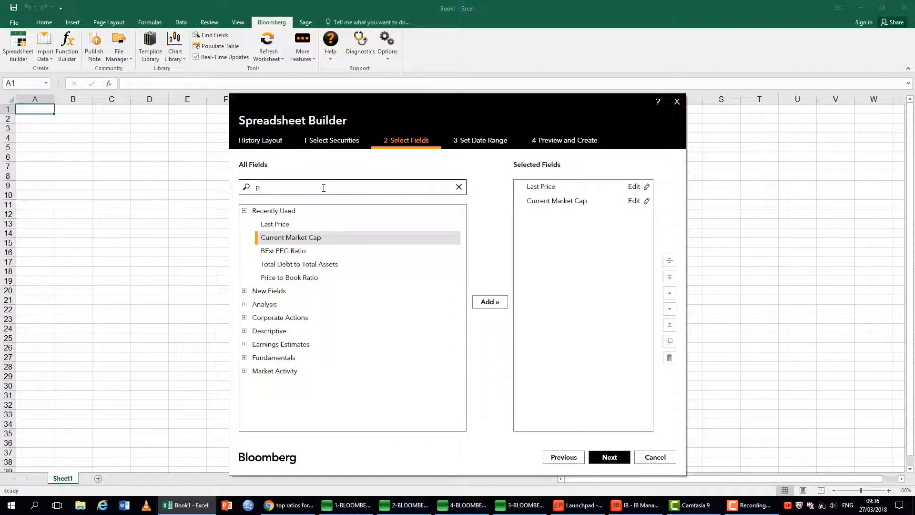
text(e)
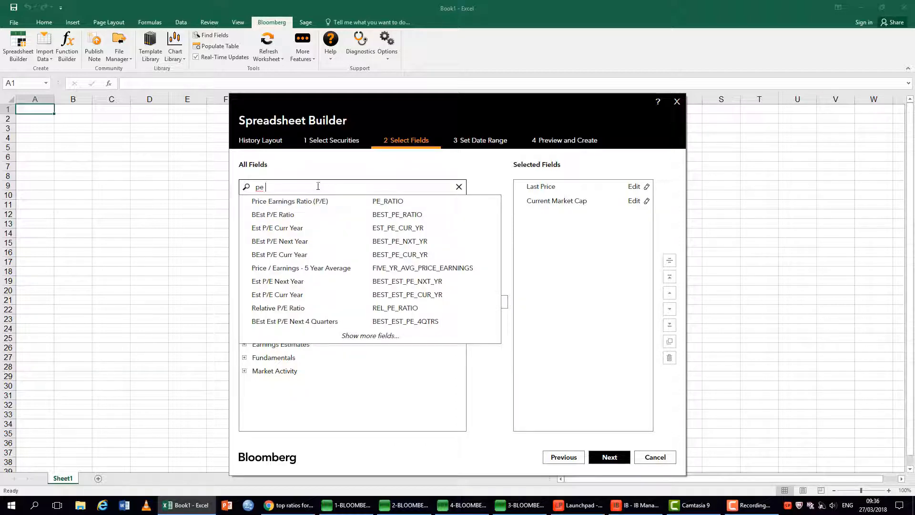
click(319, 204)
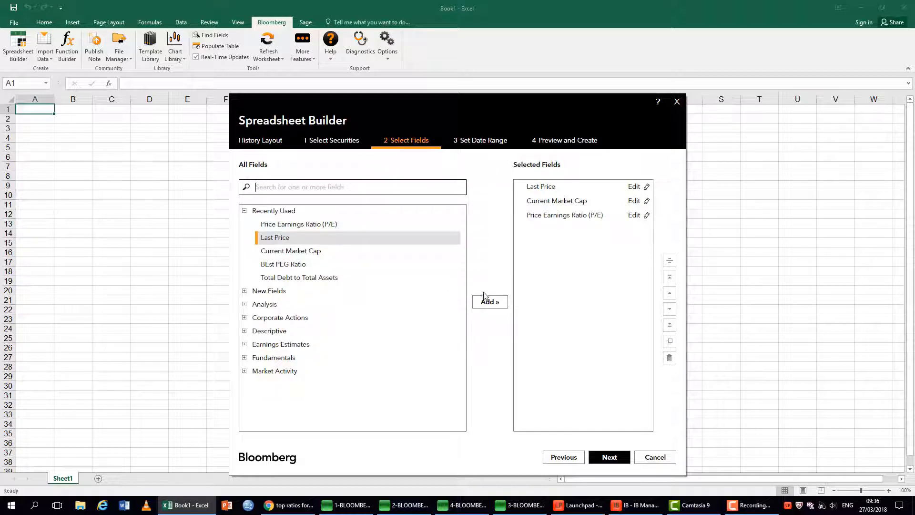
click(611, 457)
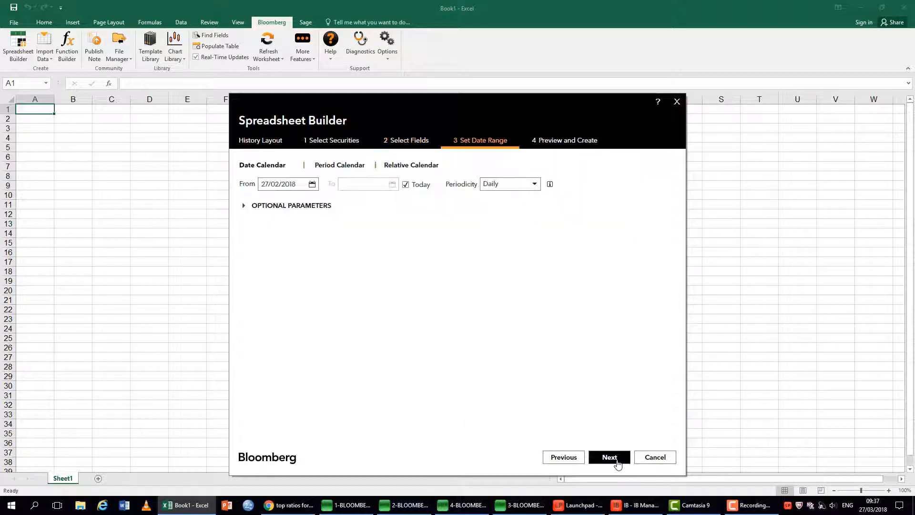
Set the start date of the date range to 01/02/2018.
click(313, 184)
click(277, 199)
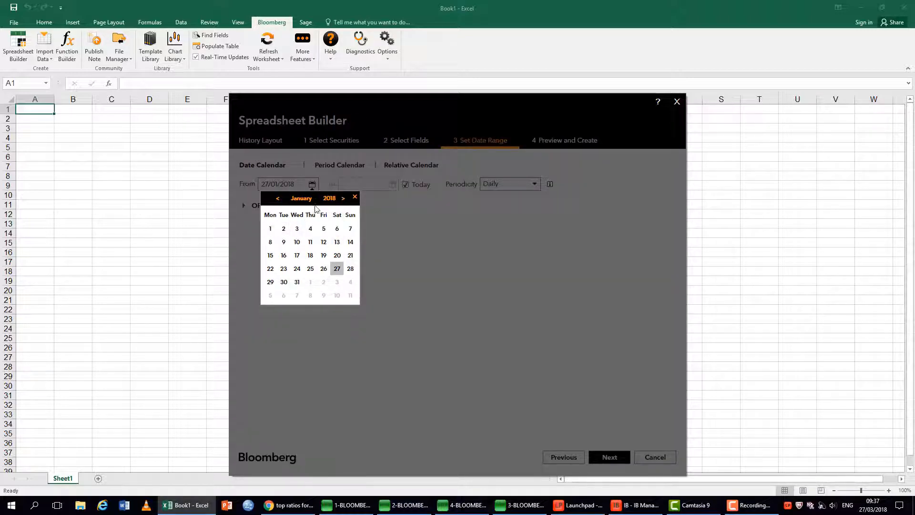
click(344, 200)
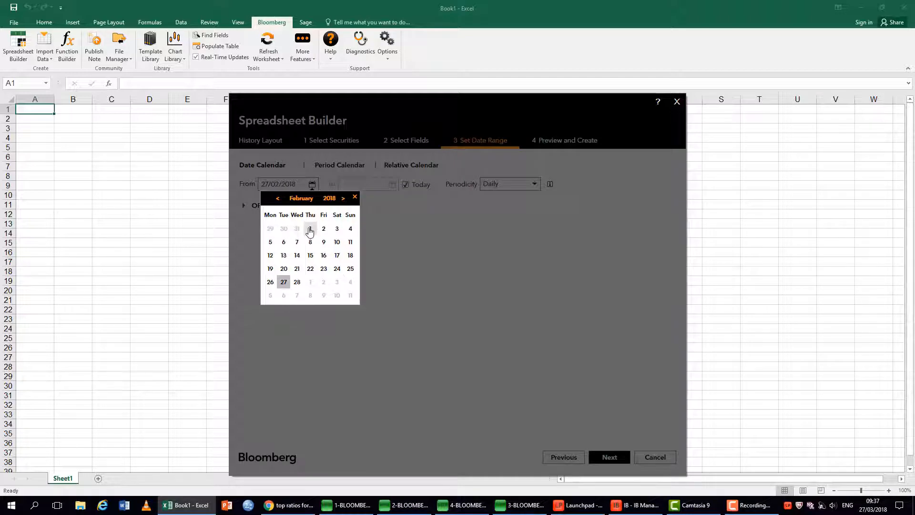
click(311, 230)
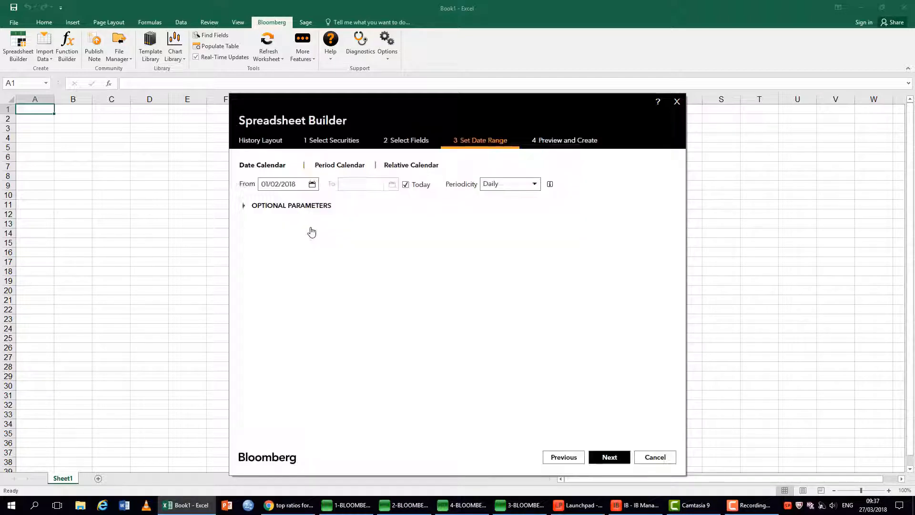
Set a fixed end date of 27/03/2018 instead of today, with Daily periodicity, and proceed to the preview.
click(406, 185)
click(392, 184)
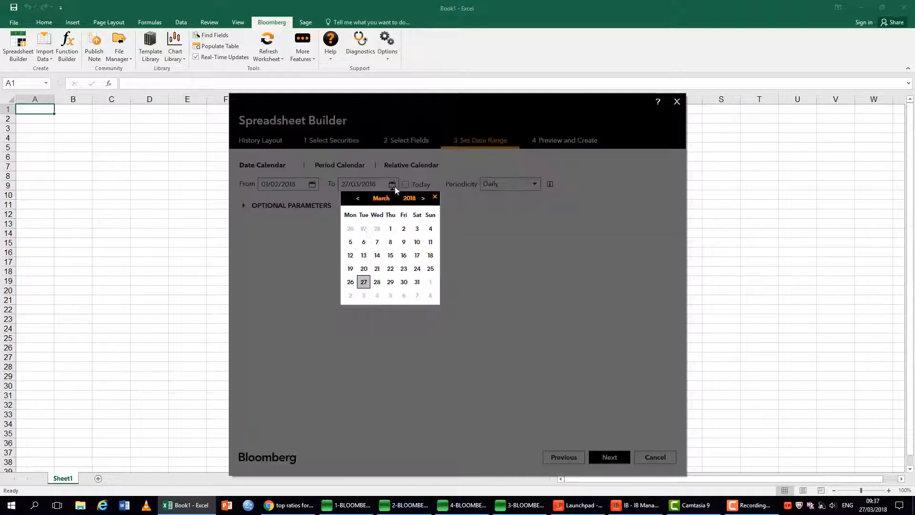
click(364, 282)
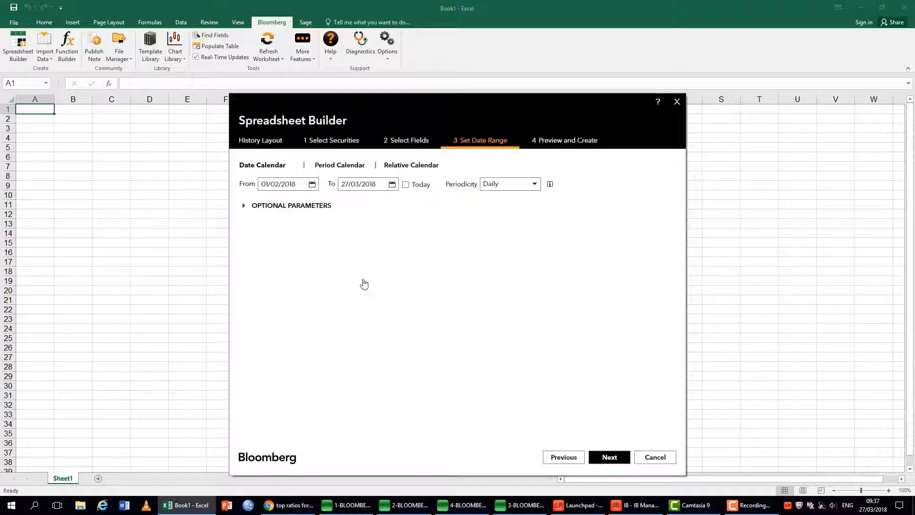
click(537, 188)
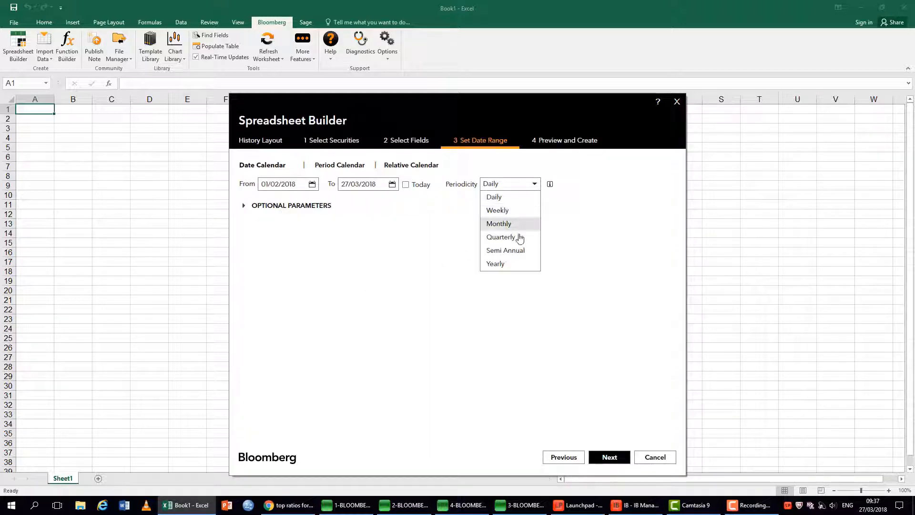
click(512, 201)
click(610, 459)
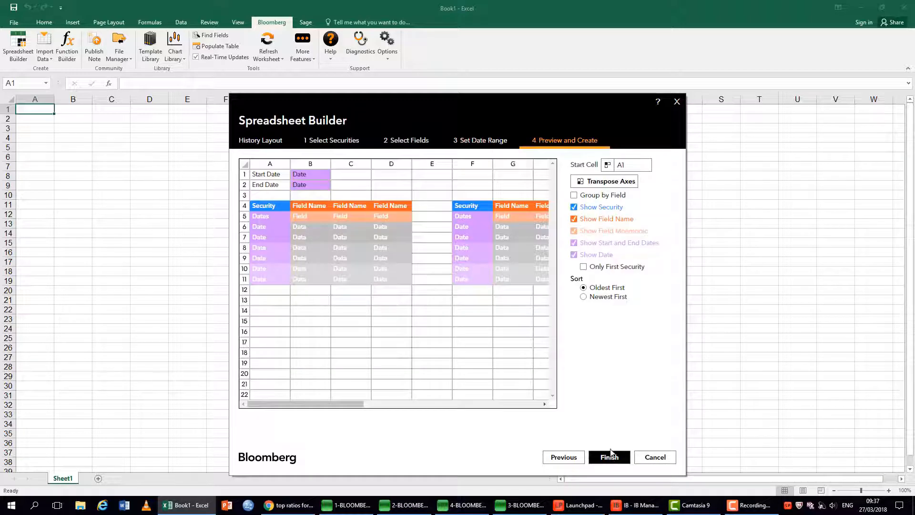
Transpose the table axes, leave out the field mnemonics and create the table in the sheet.
click(603, 184)
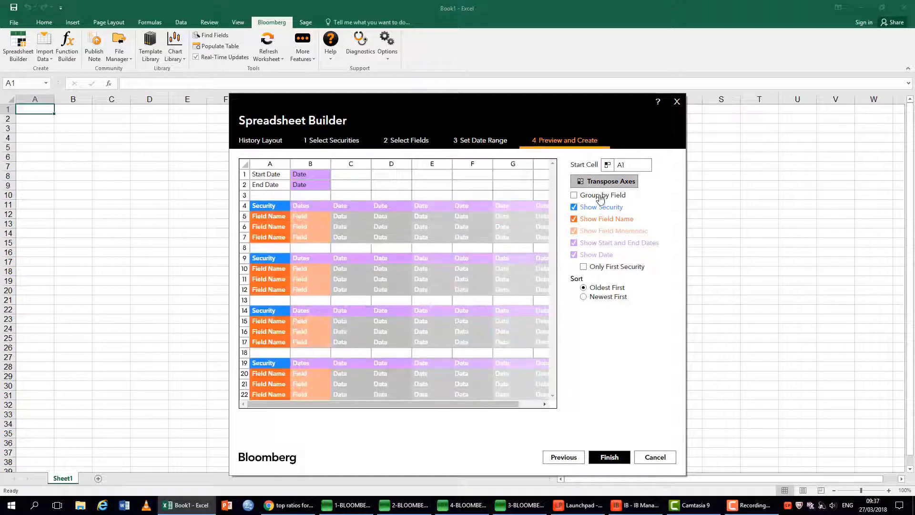
click(575, 233)
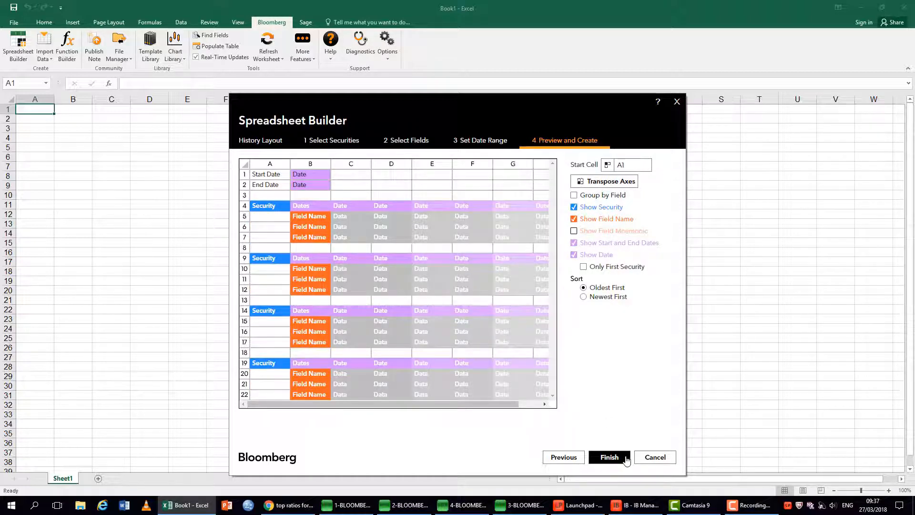
click(609, 457)
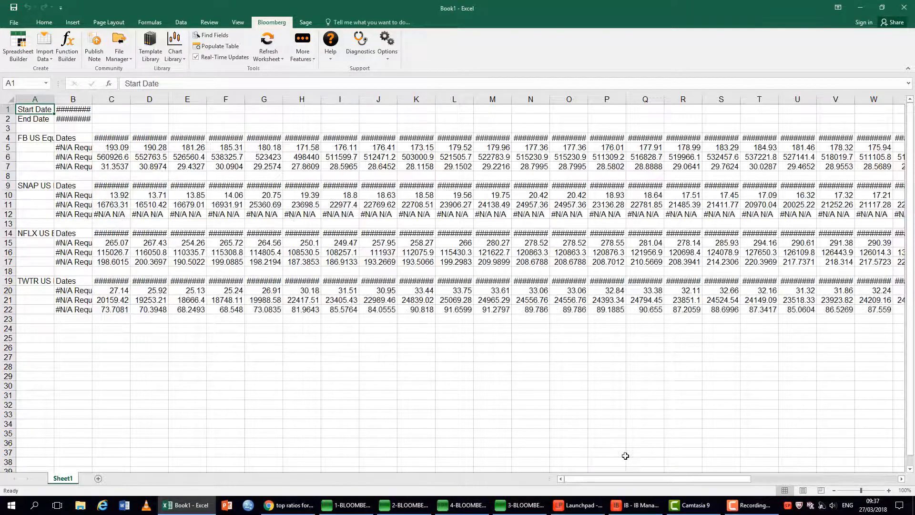
Autofit the widths of columns A to E one by one.
double_click(92, 99)
double_click(52, 99)
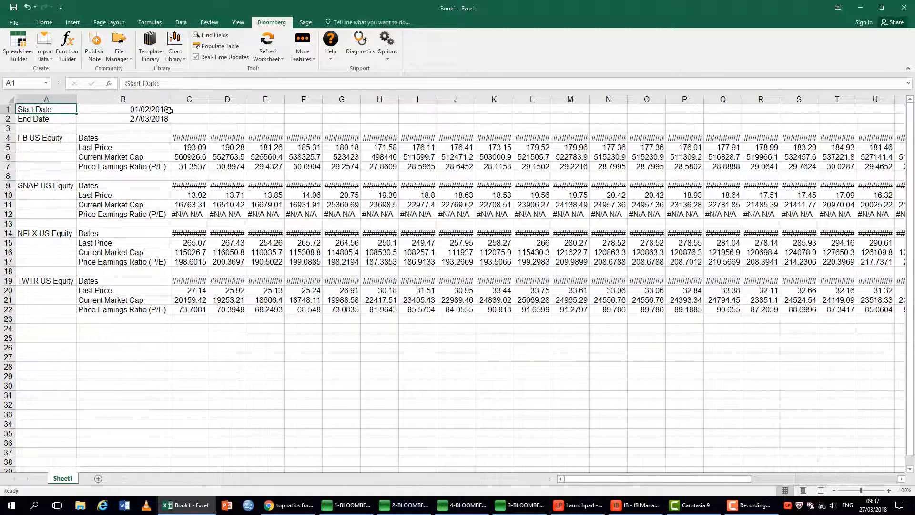
double_click(208, 99)
double_click(262, 99)
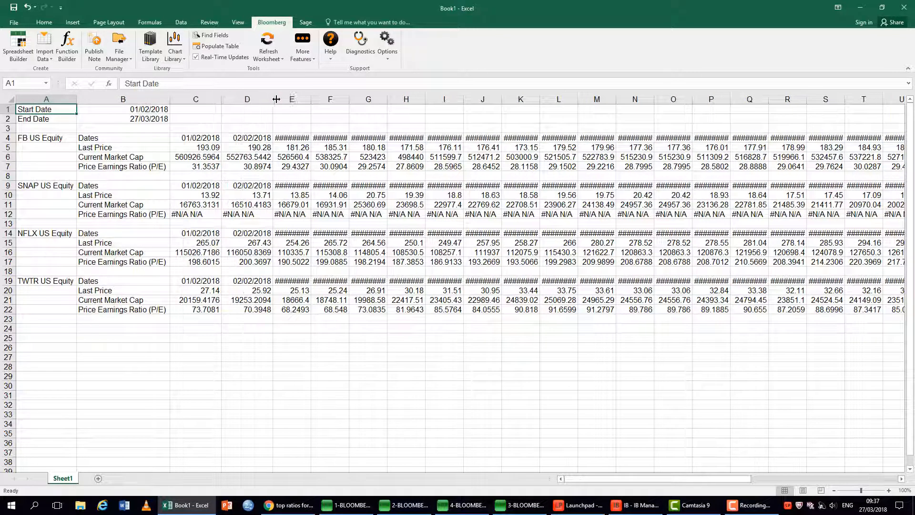
double_click(311, 99)
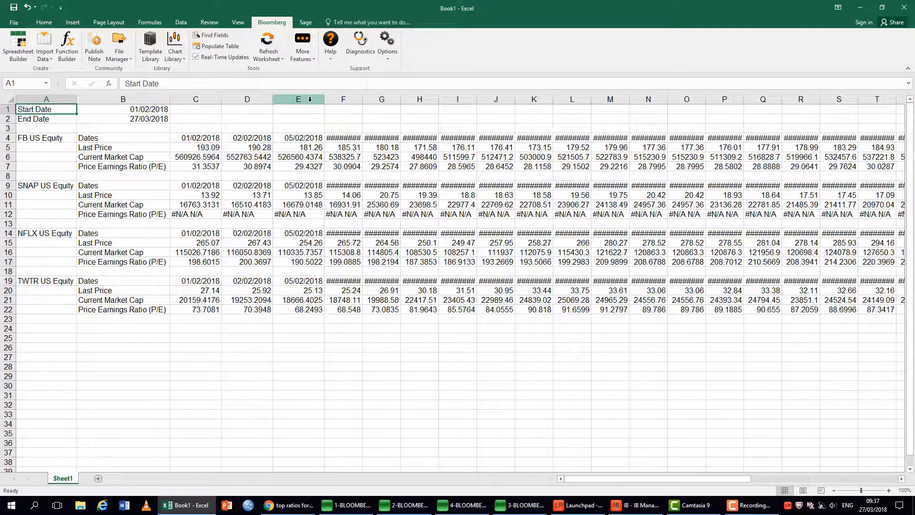
Autofit all columns of the sheet at once and clear the whole-sheet selection.
click(11, 99)
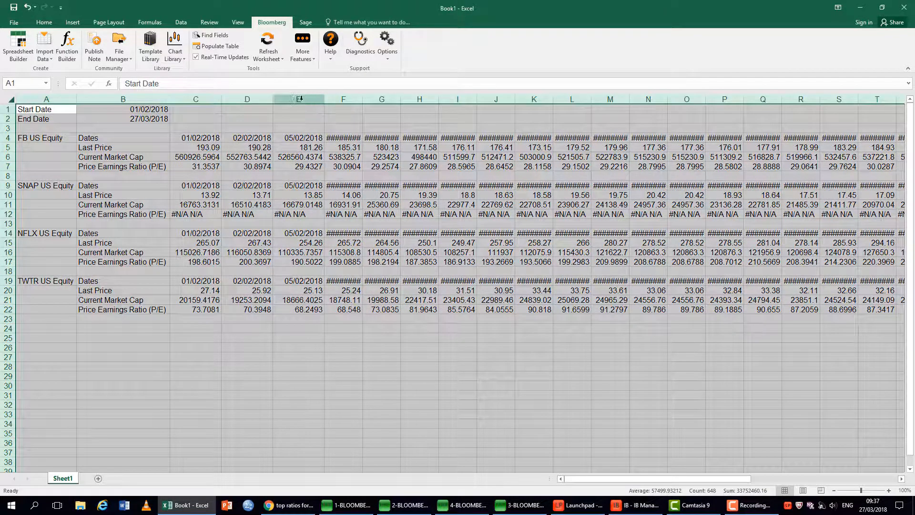
double_click(363, 96)
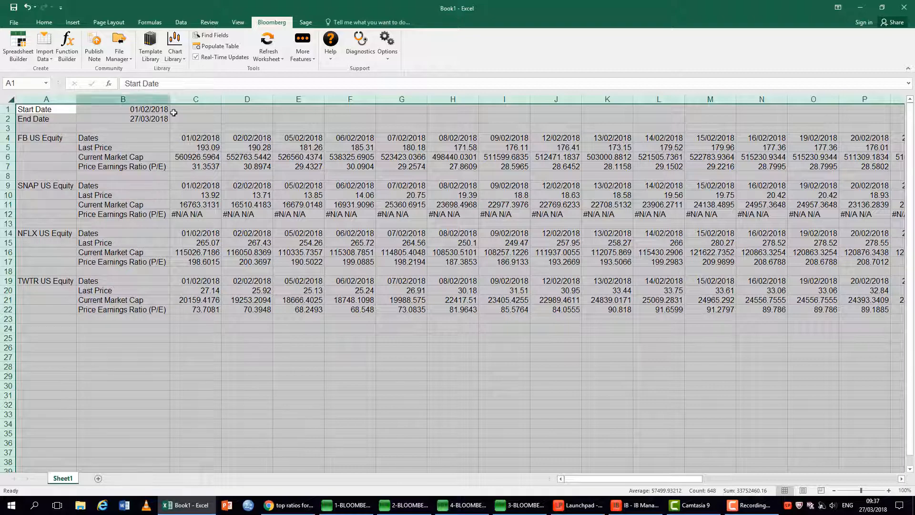
click(232, 410)
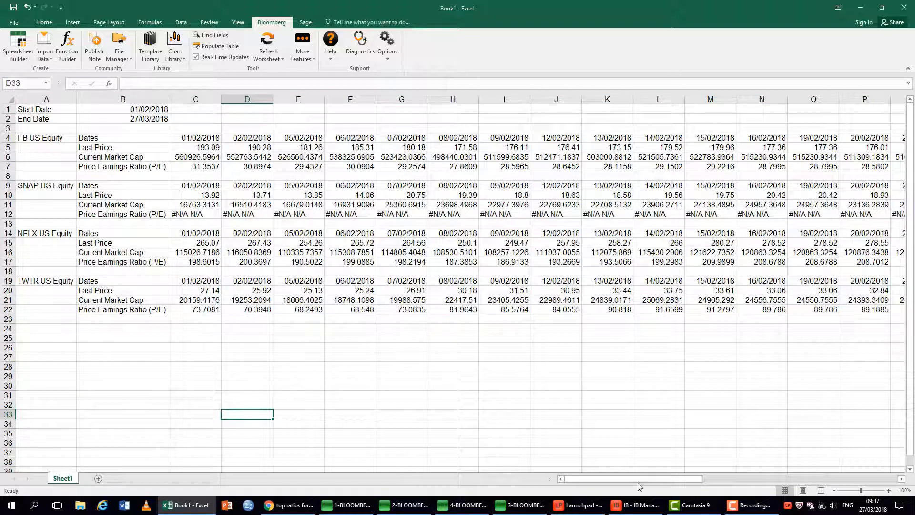
Make the four header rows with the company tickers and dates bold, rows 4, 9, 14 and 19.
drag(648, 479, 629, 474)
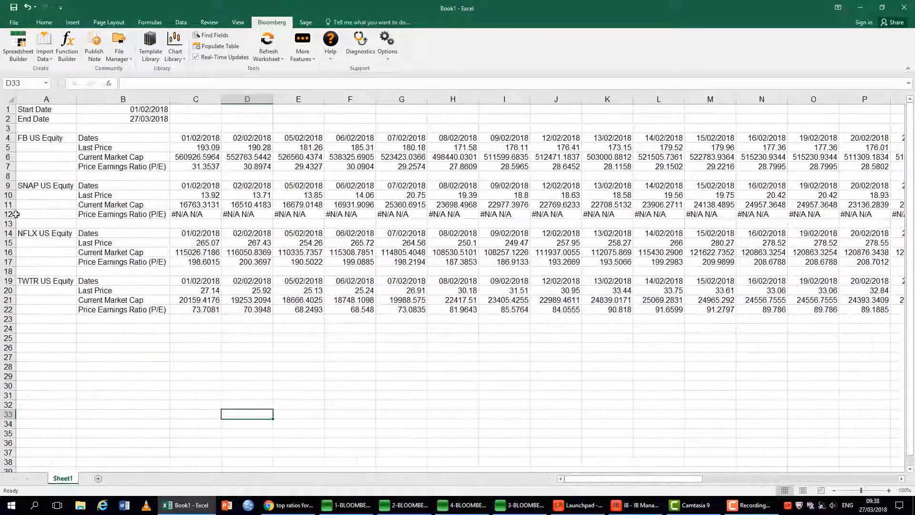
click(8, 138)
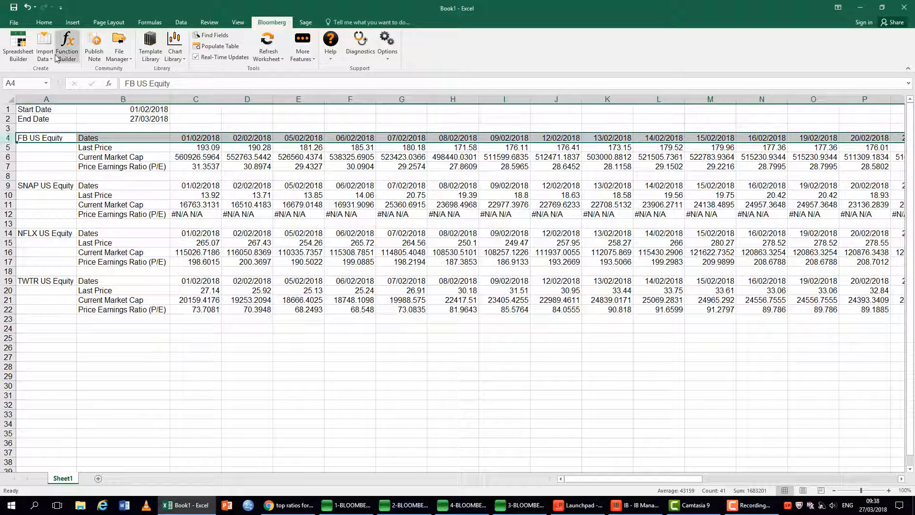
click(44, 22)
click(83, 54)
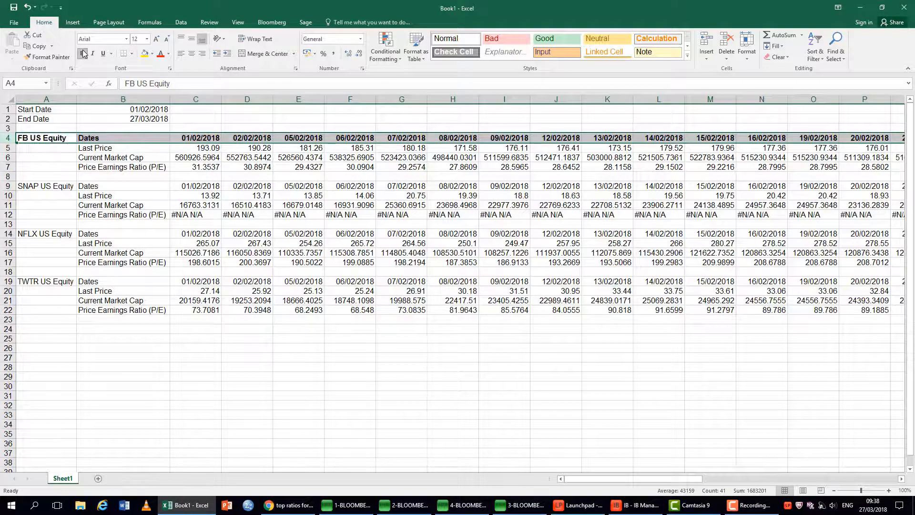
click(8, 186)
click(82, 54)
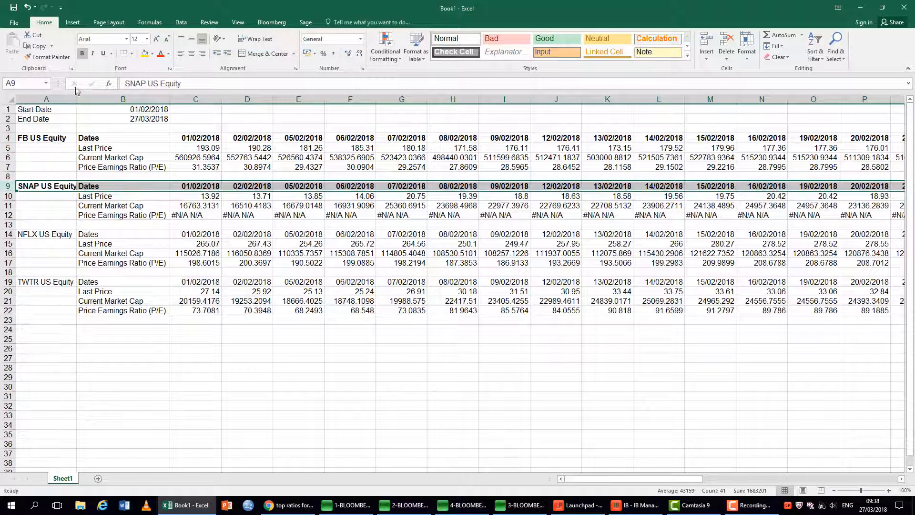
click(8, 234)
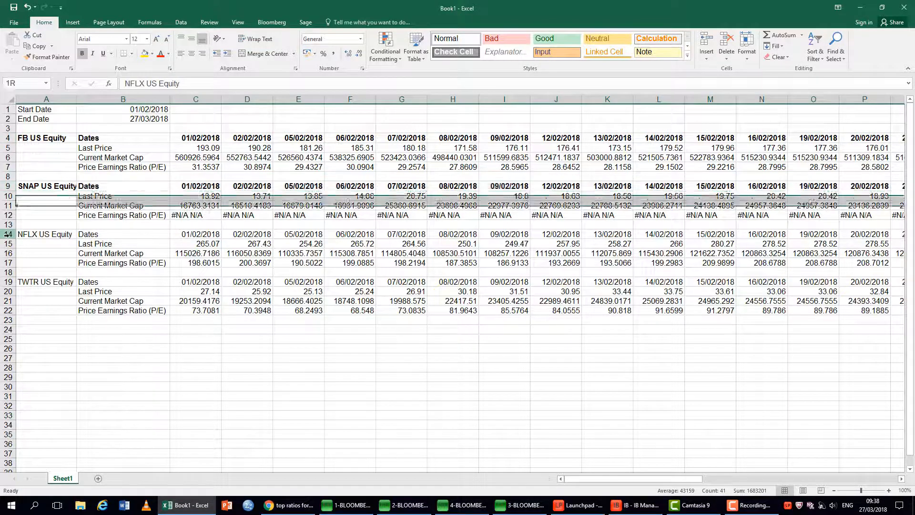
click(82, 53)
click(9, 282)
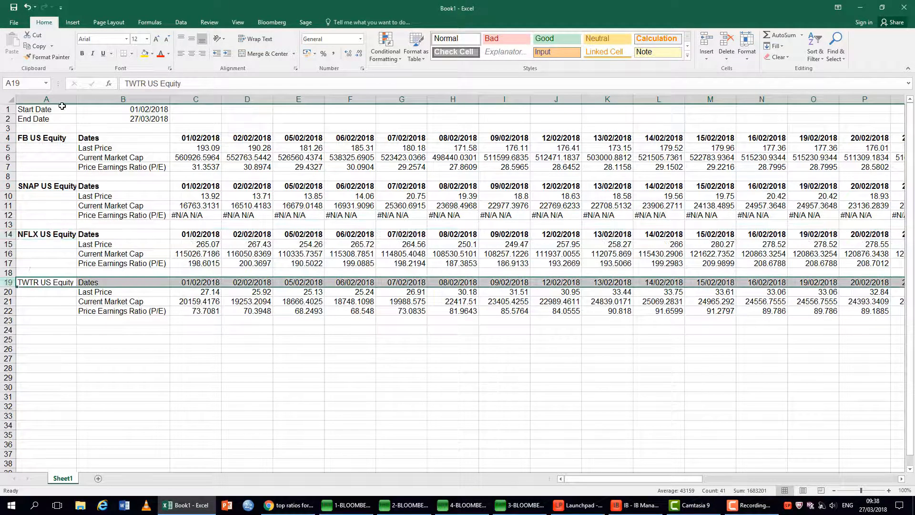
click(82, 53)
click(292, 408)
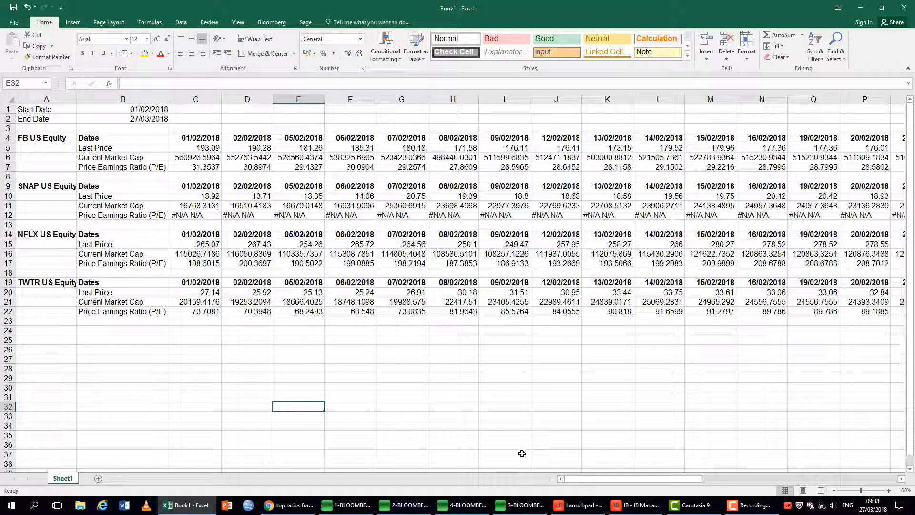
Colour the FB US Equity field labels in cells B5 to B7 red.
click(834, 490)
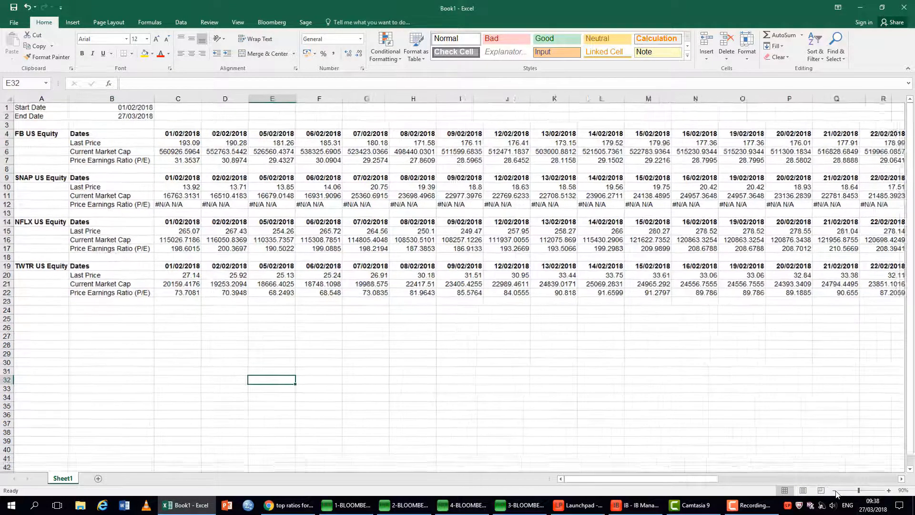
click(835, 490)
click(834, 491)
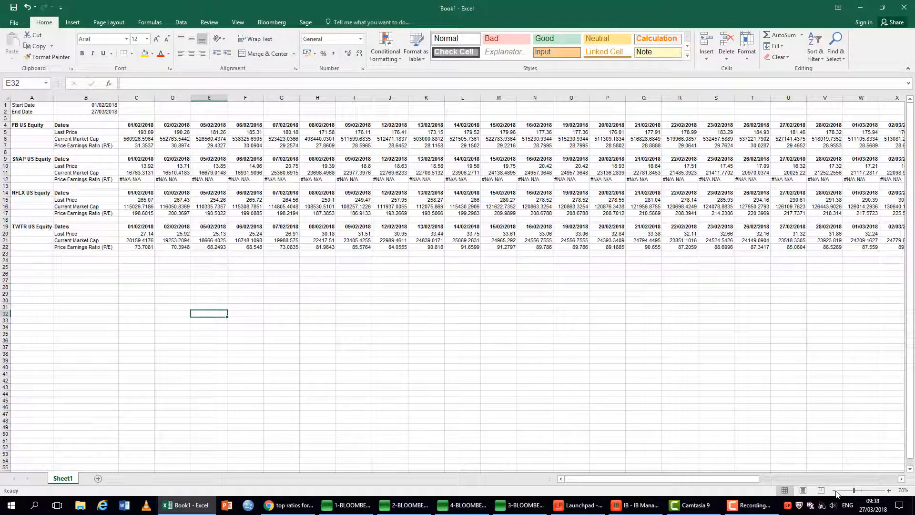
click(834, 490)
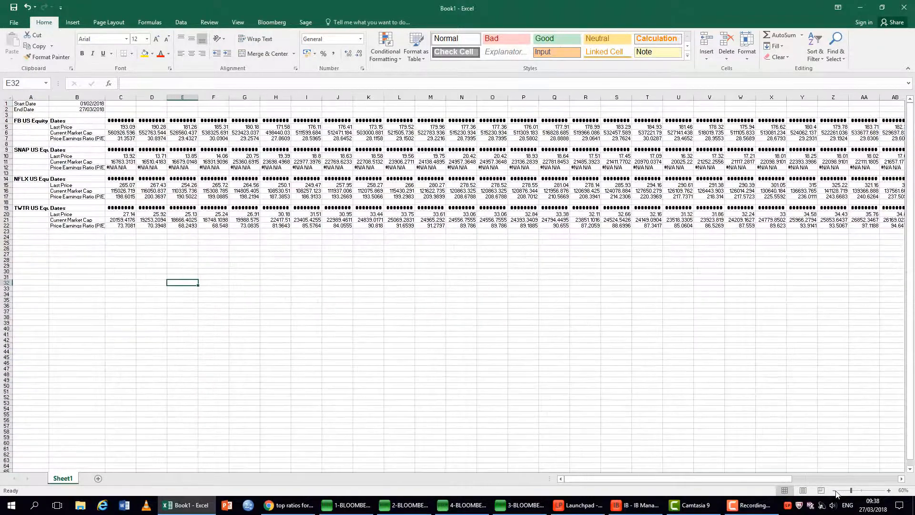
click(889, 491)
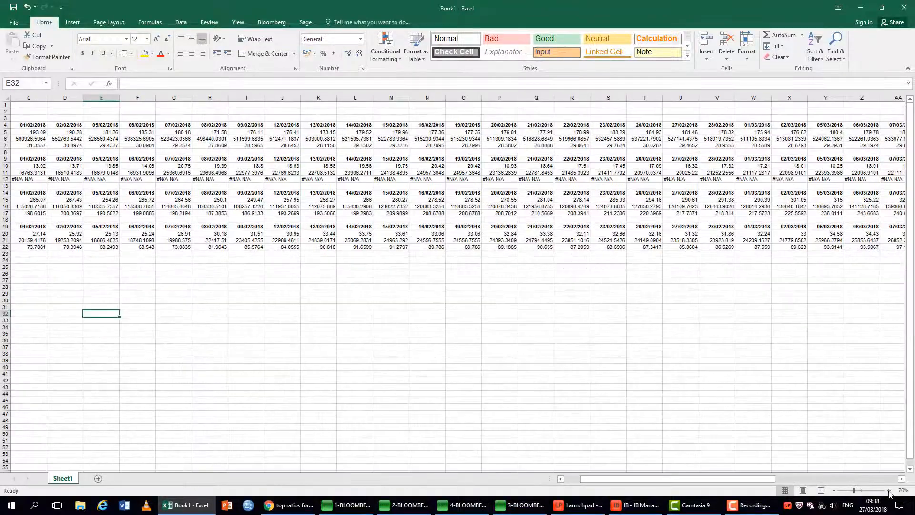
drag(712, 480, 634, 476)
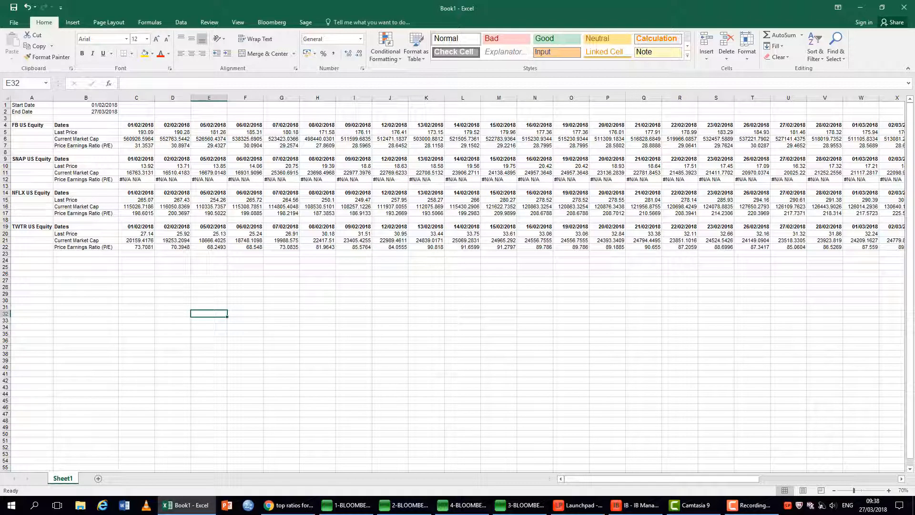
click(62, 131)
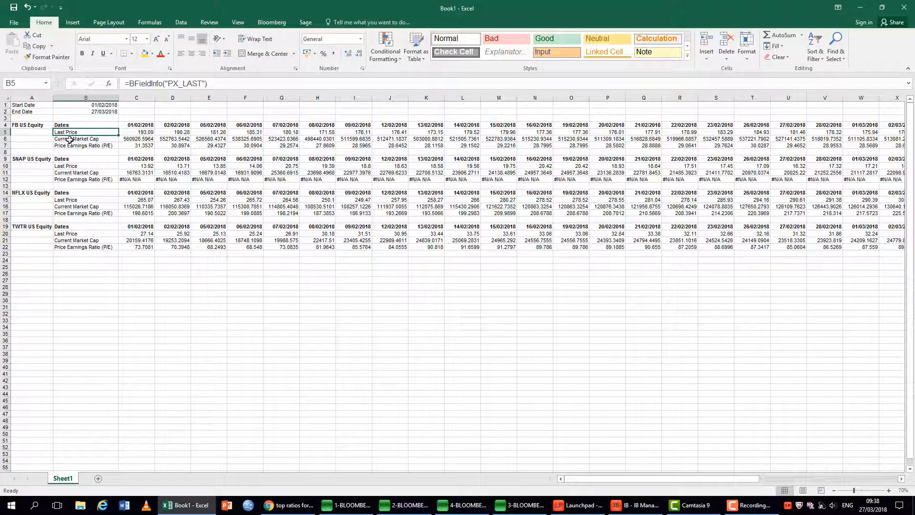
ctrl+click(69, 139)
ctrl+click(73, 147)
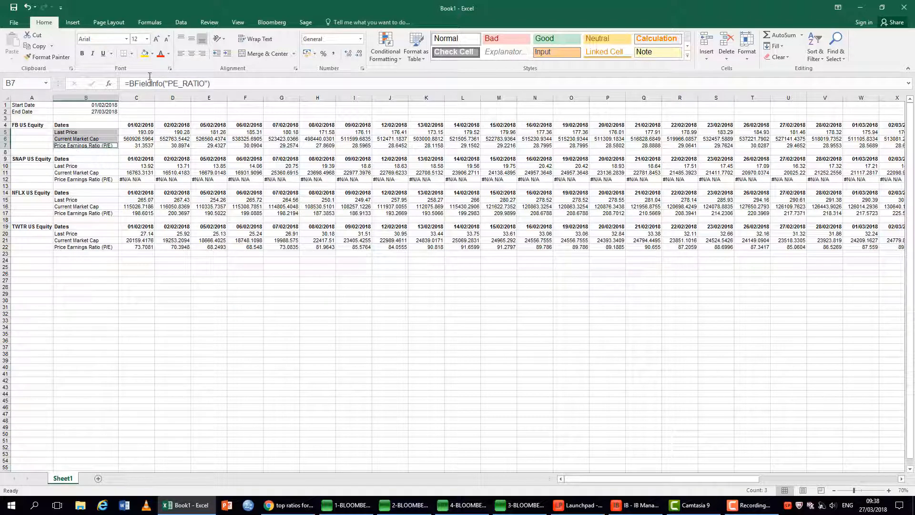
click(161, 54)
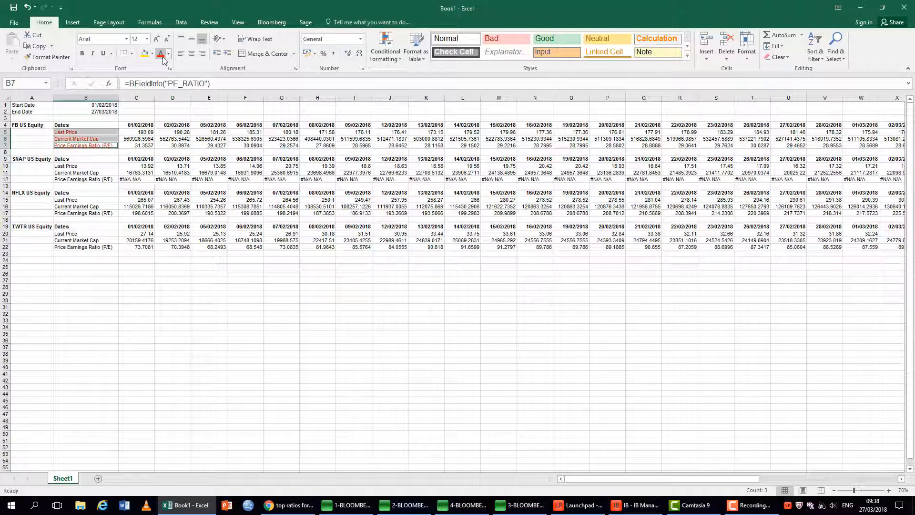
Colour the field labels of SNAP, NFLX and TWTR in column B red, then clear the selection.
click(90, 166)
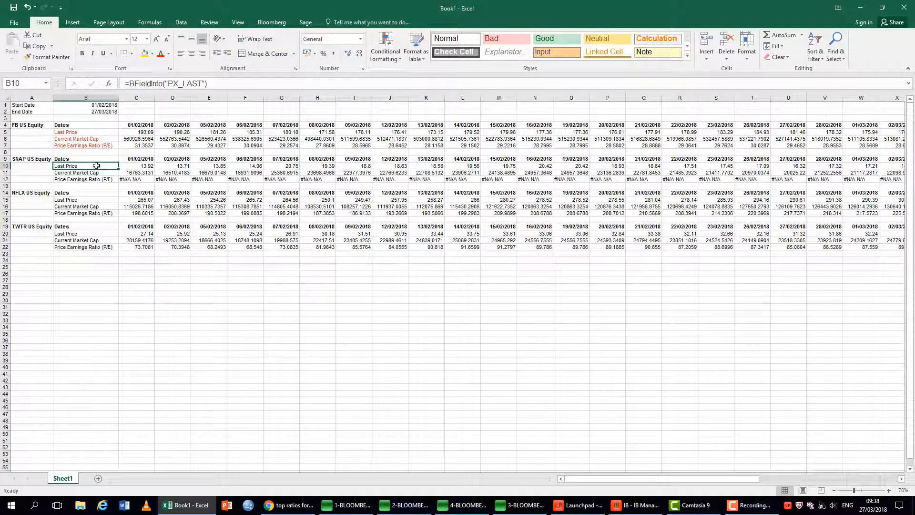
ctrl+click(93, 174)
ctrl+click(92, 180)
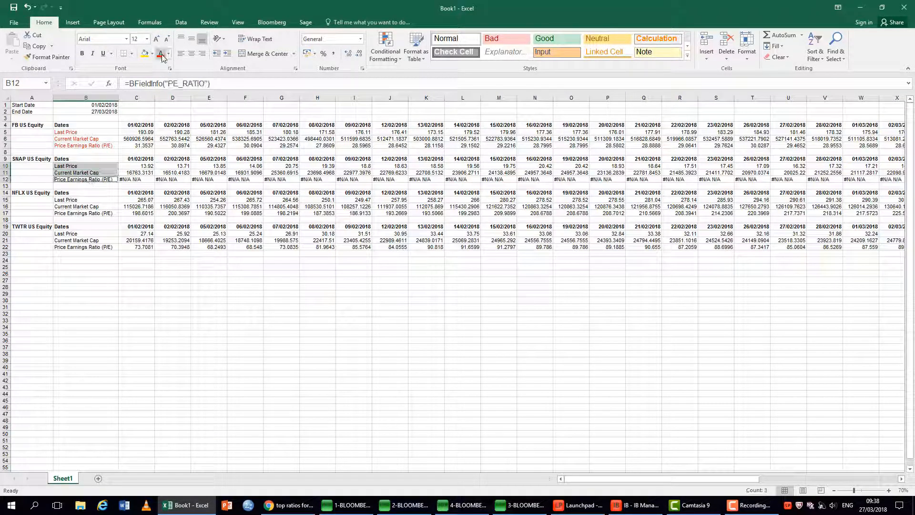
click(161, 54)
click(85, 200)
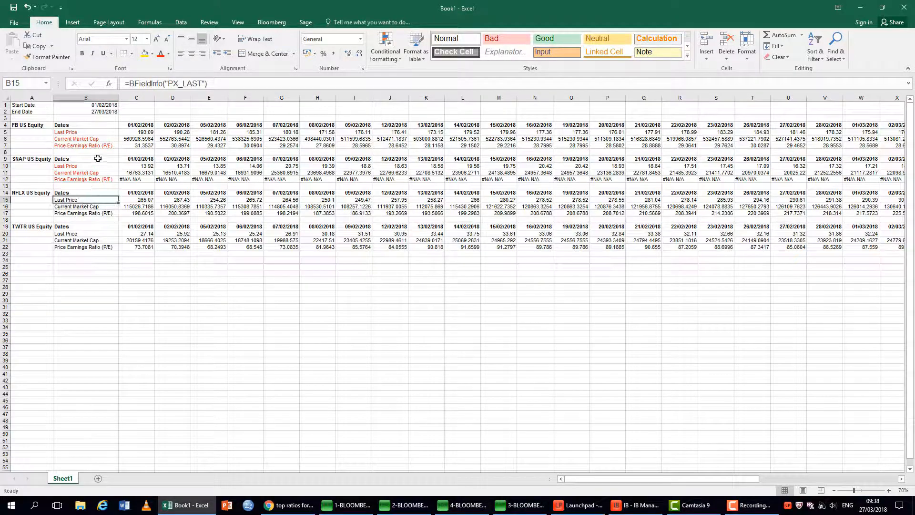
ctrl+click(87, 206)
ctrl+click(86, 213)
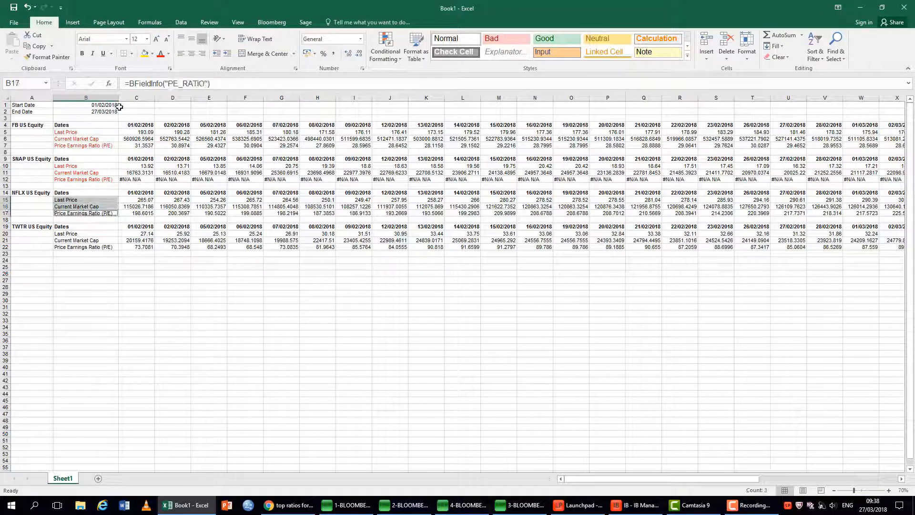
click(77, 233)
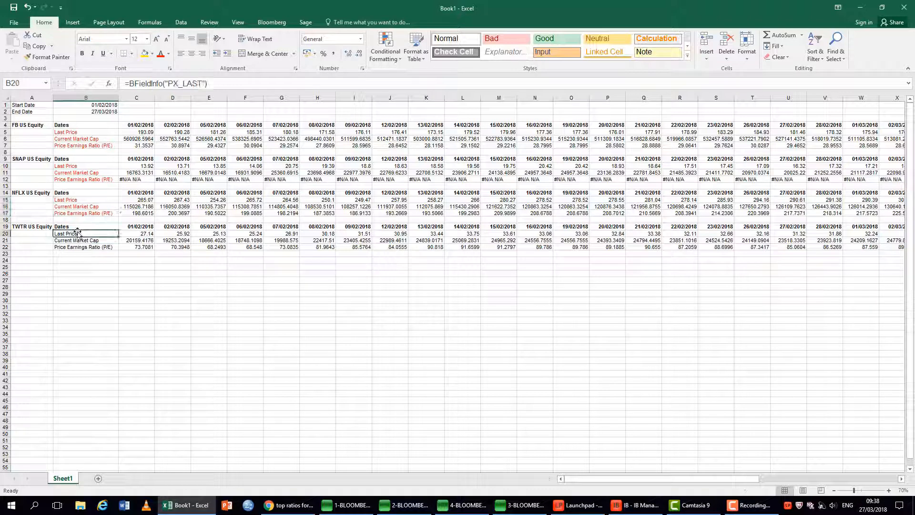
ctrl+click(81, 241)
ctrl+click(83, 247)
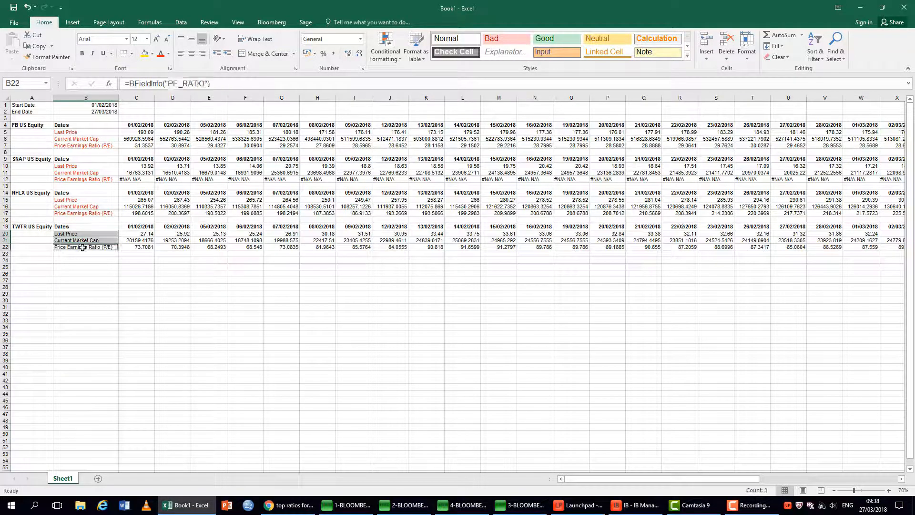
click(163, 310)
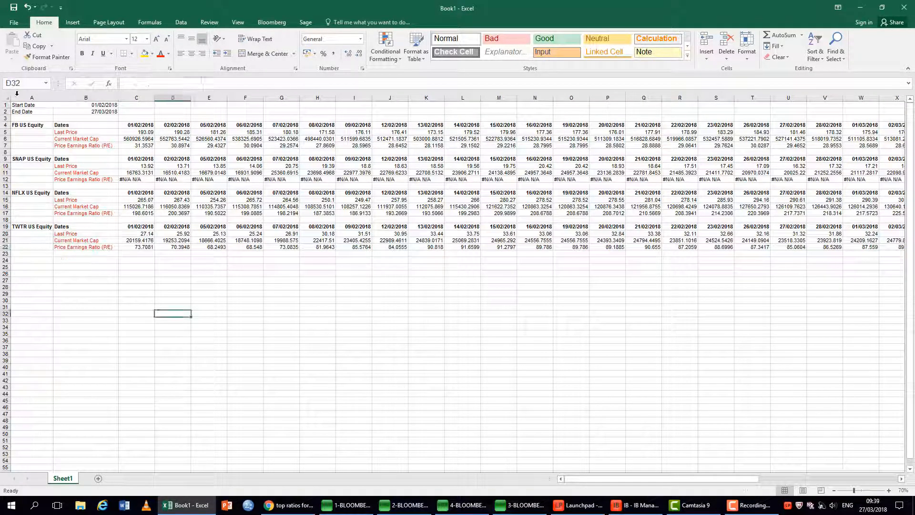
Make the Start Date and End Date rows bold and clear the selection.
click(5, 104)
ctrl+click(5, 111)
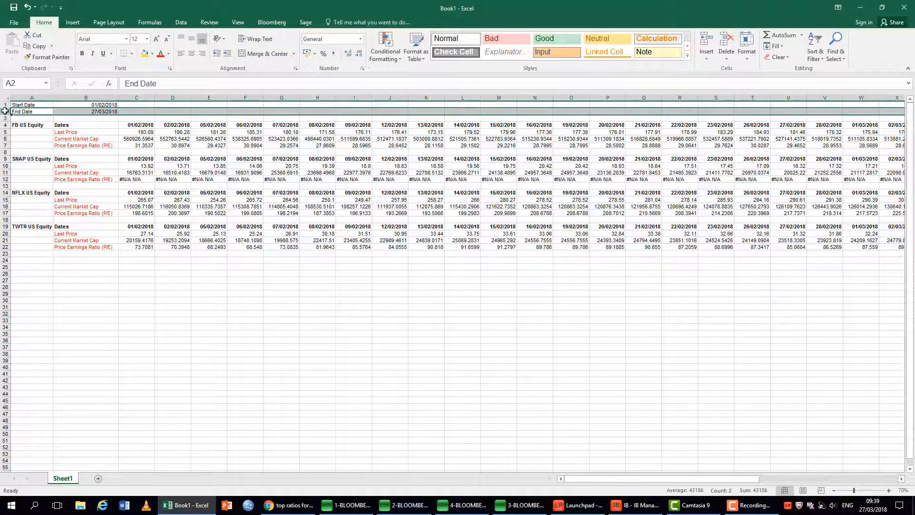
drag(3, 104, 5, 112)
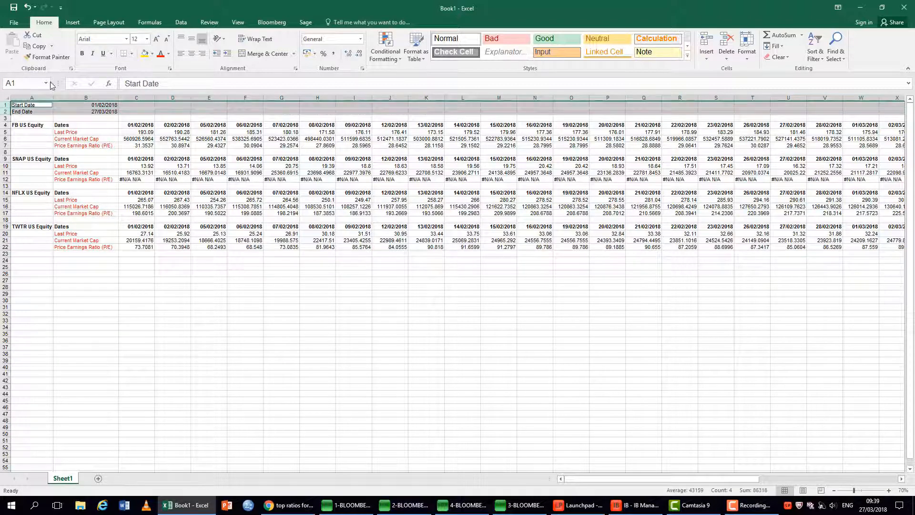
click(82, 53)
click(151, 281)
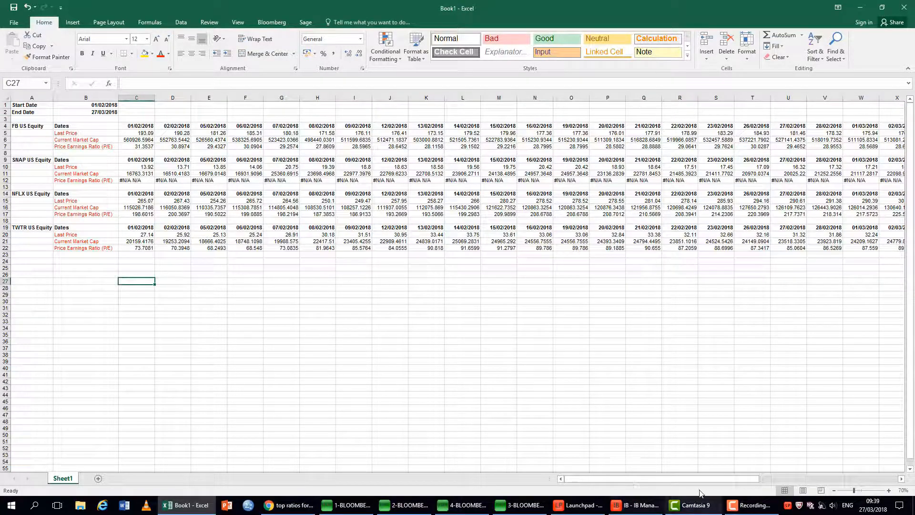
Enlarge the sheet view to 110% and review the formatted table from column A.
click(888, 490)
click(889, 490)
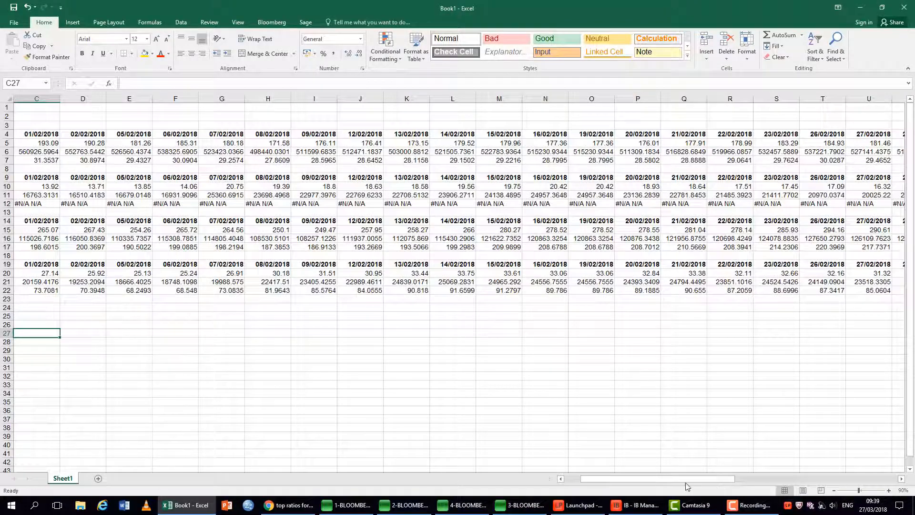
drag(687, 480, 671, 480)
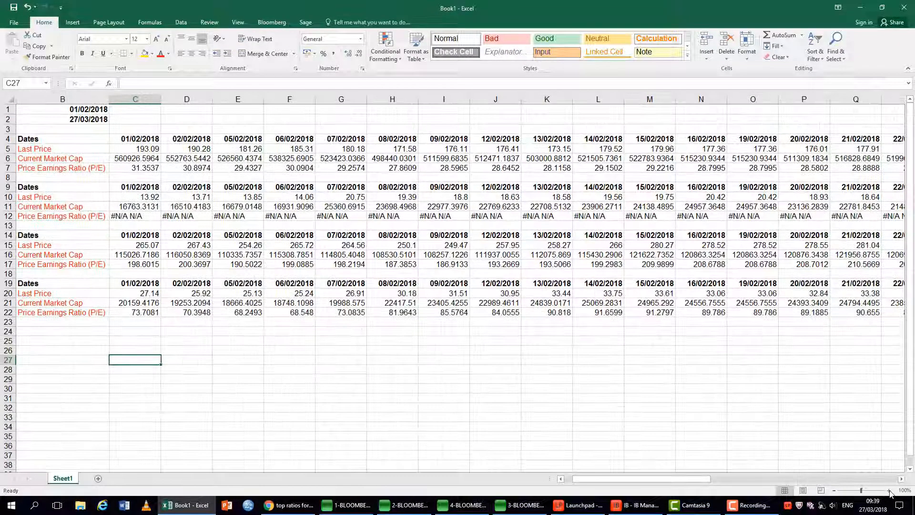
click(889, 491)
click(889, 490)
drag(691, 479, 684, 479)
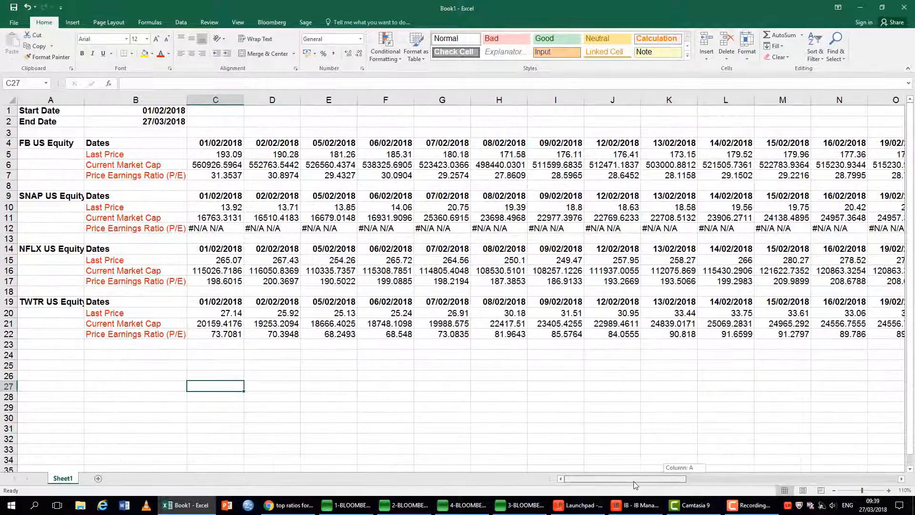
click(453, 446)
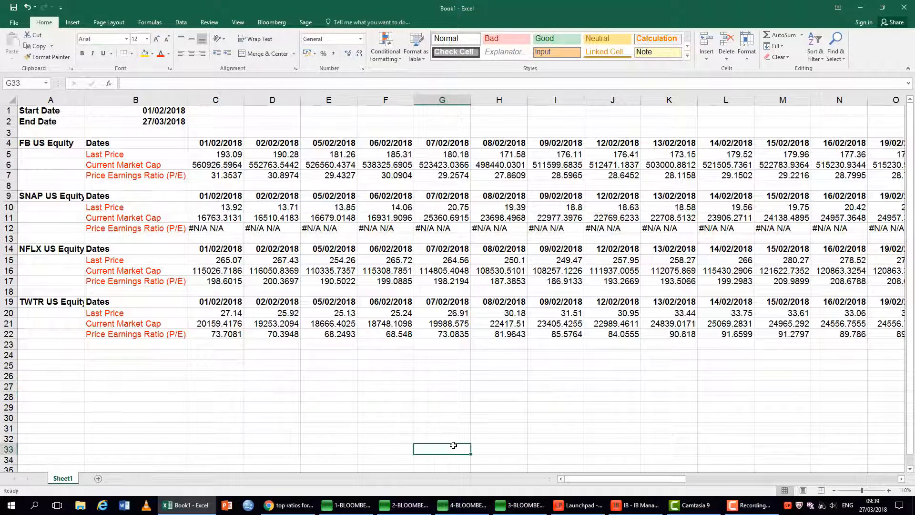